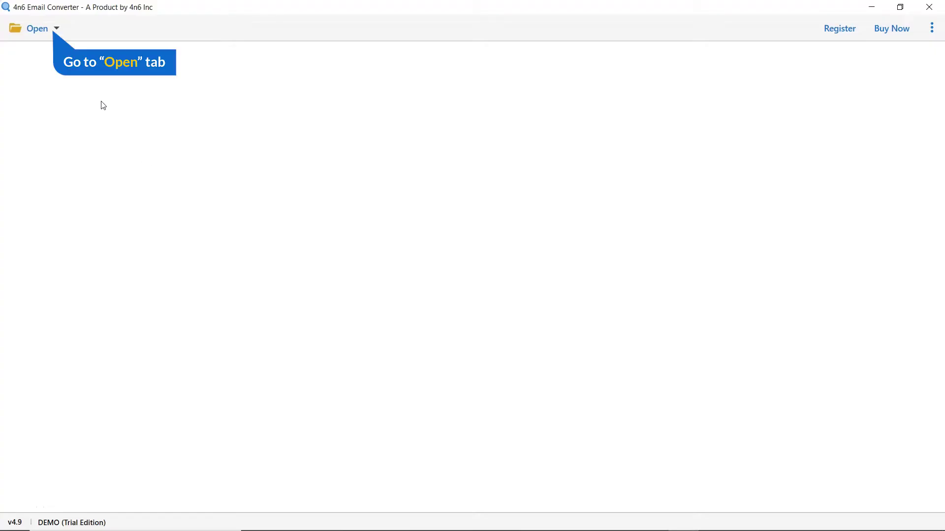
# Step: Add a Gmail account under Email Accounts with its e-mail address and password
pyautogui.click(57, 30)
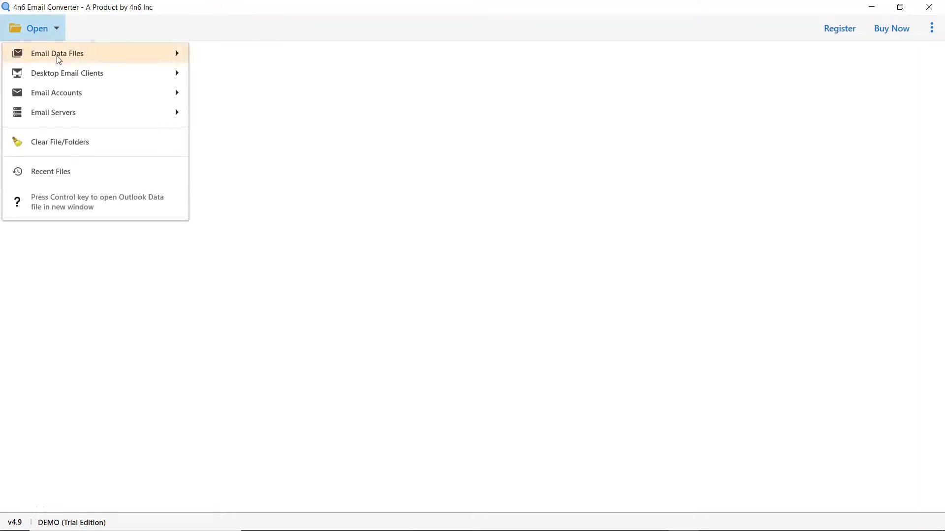
pyautogui.moveTo(59, 101)
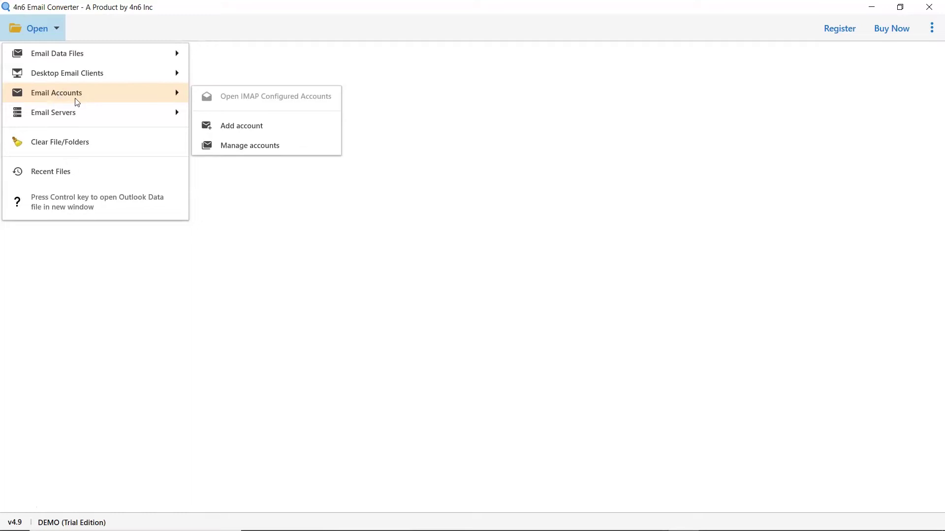
pyautogui.click(250, 136)
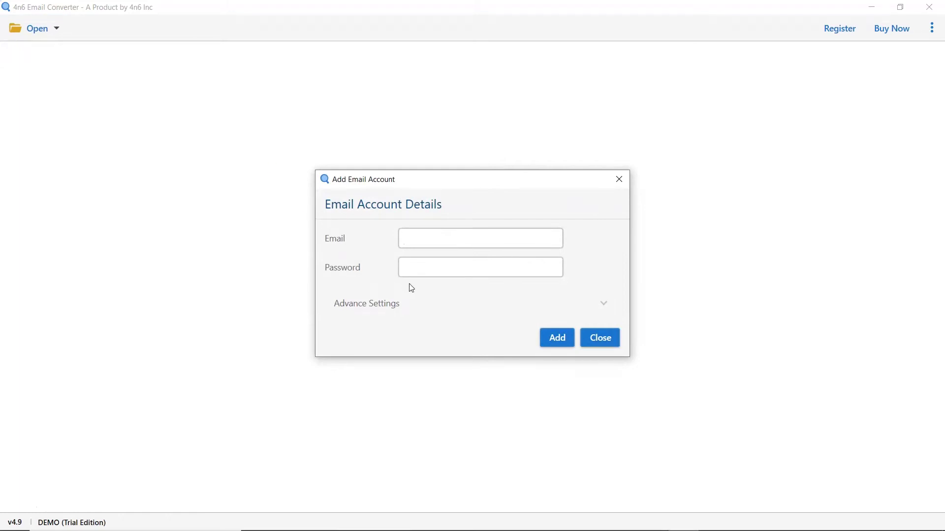
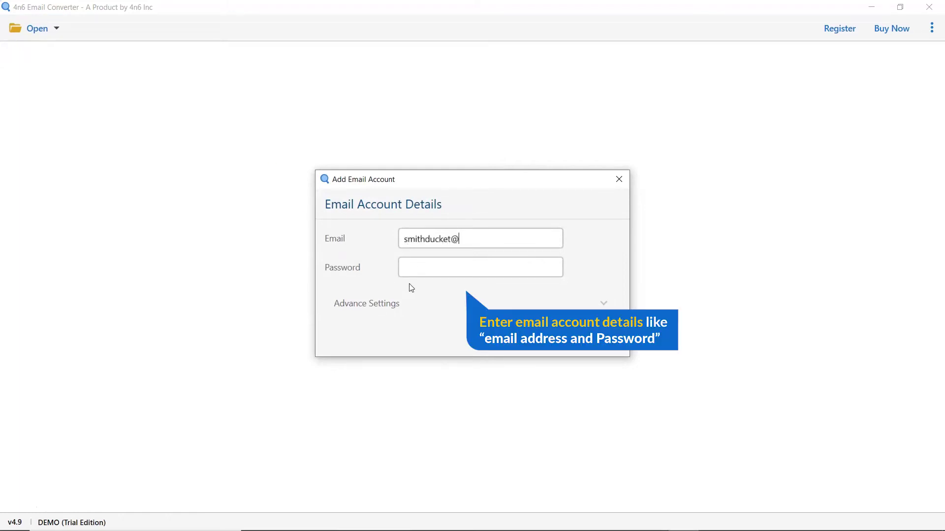
pyautogui.press('Tab')
pyautogui.write('***********')
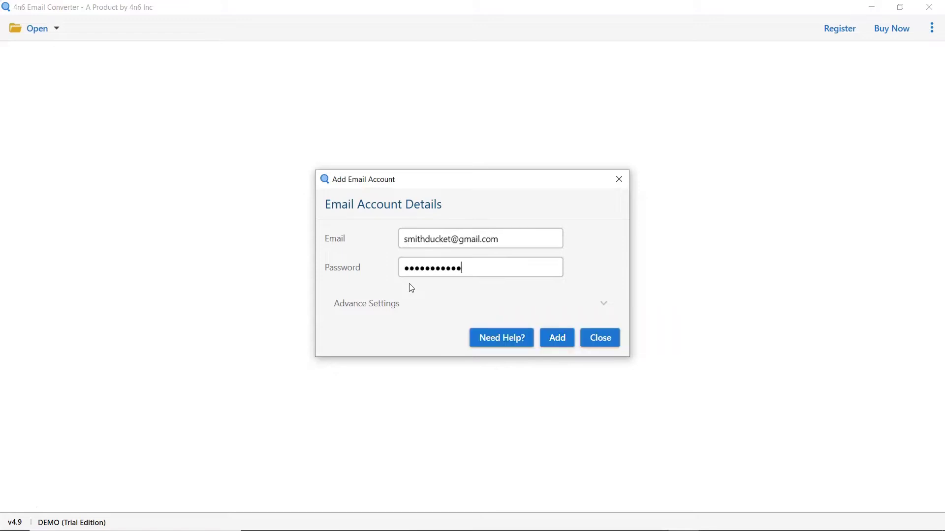
pyautogui.click(558, 339)
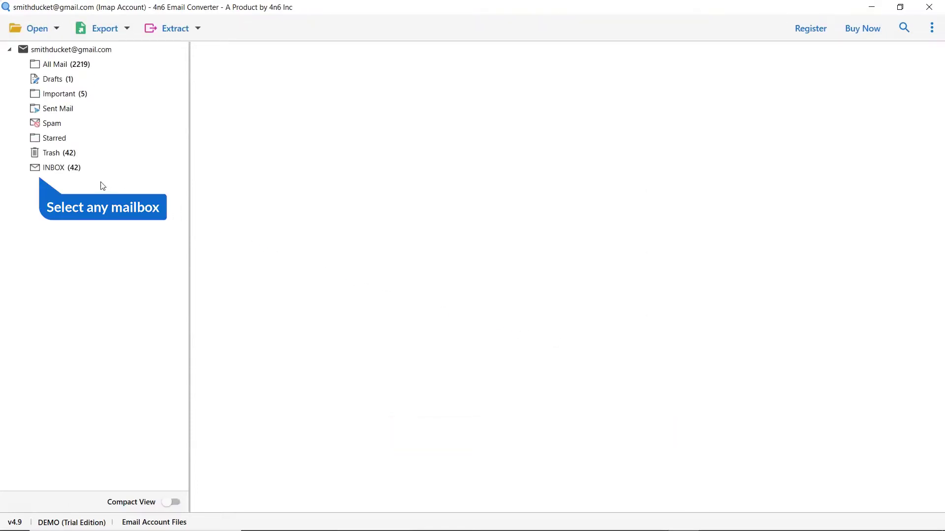
# Step: Open INBOX (42 messages) and preview the eM Client Team 'Welcome to eM Client' email
pyautogui.click(62, 168)
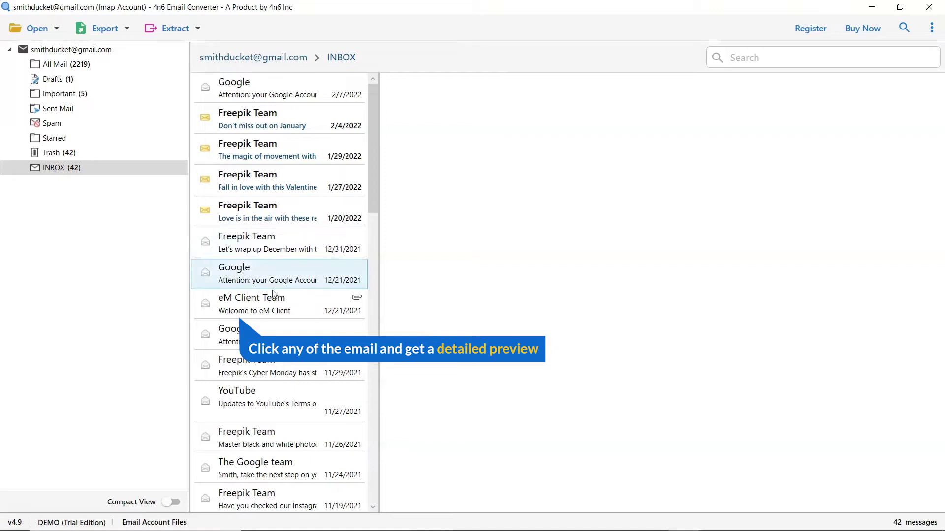
pyautogui.click(303, 307)
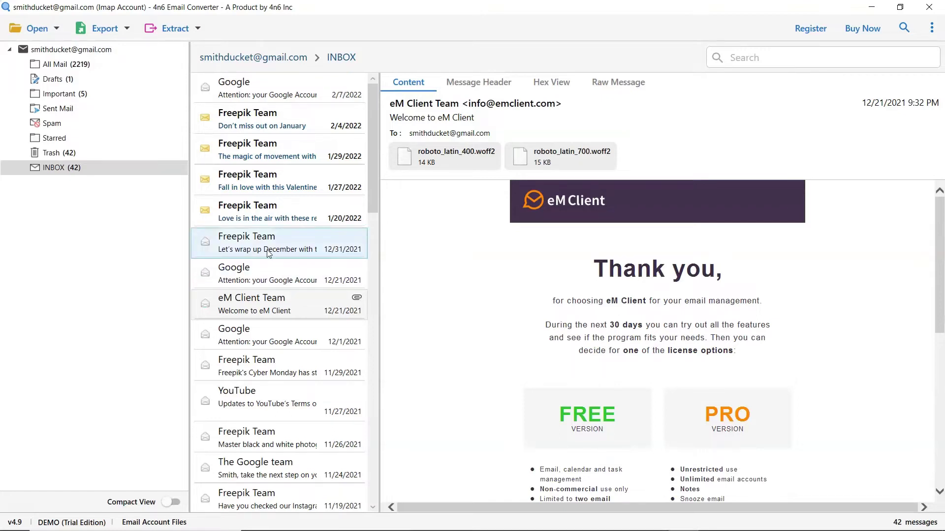
# Step: Check the Export formats list, close it, and show the Extract options instead
pyautogui.click(125, 31)
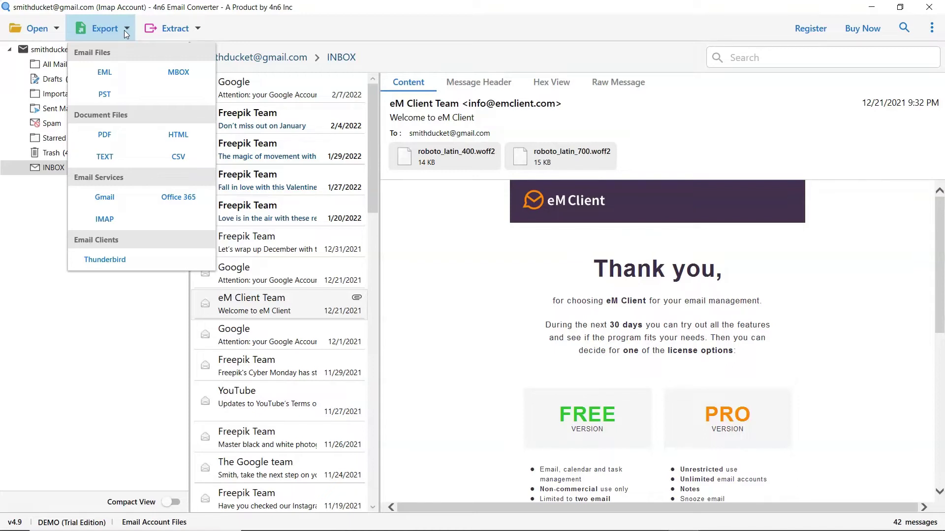
pyautogui.click(124, 30)
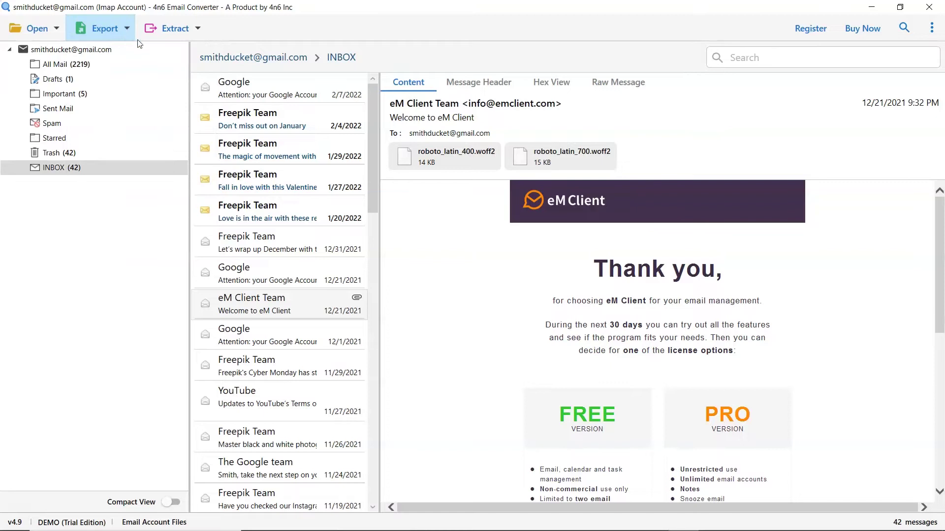
pyautogui.click(197, 29)
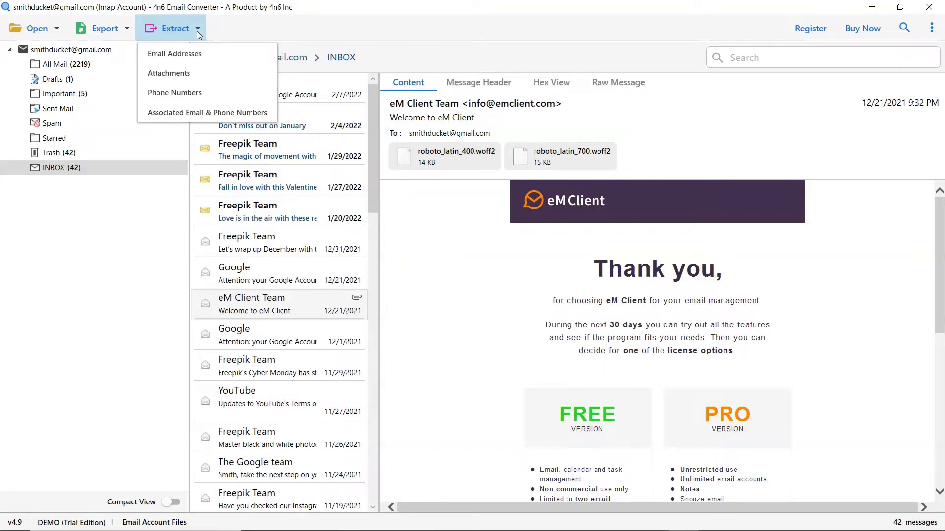
# Step: Set up Email Addresses extraction for INBOX only, saving to Desktop\Output files
pyautogui.click(200, 63)
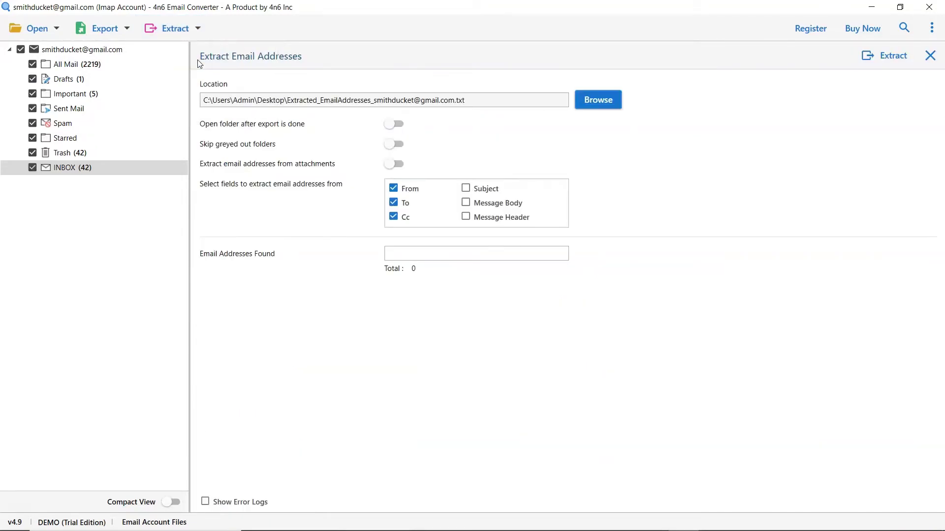
pyautogui.click(32, 65)
pyautogui.click(32, 79)
pyautogui.click(32, 93)
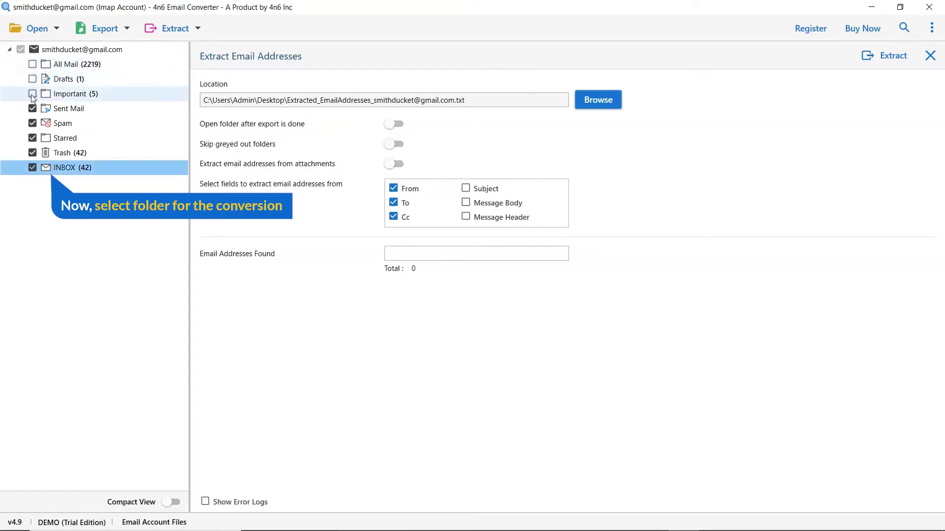
pyautogui.click(32, 109)
pyautogui.click(32, 123)
pyautogui.click(32, 138)
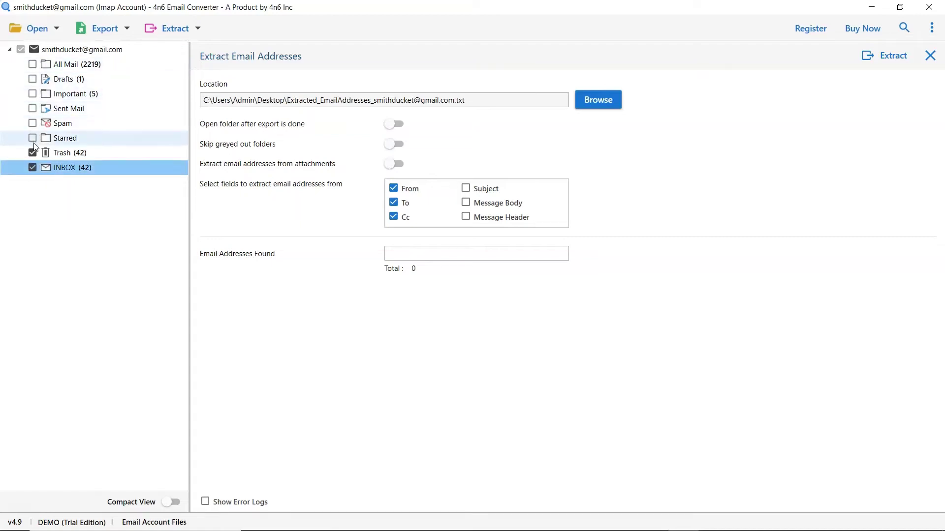
pyautogui.click(32, 153)
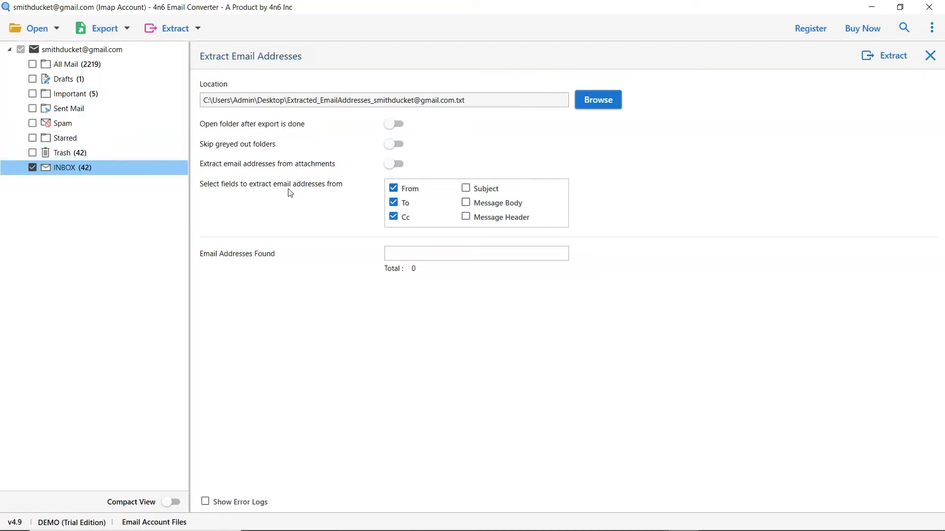
pyautogui.click(595, 101)
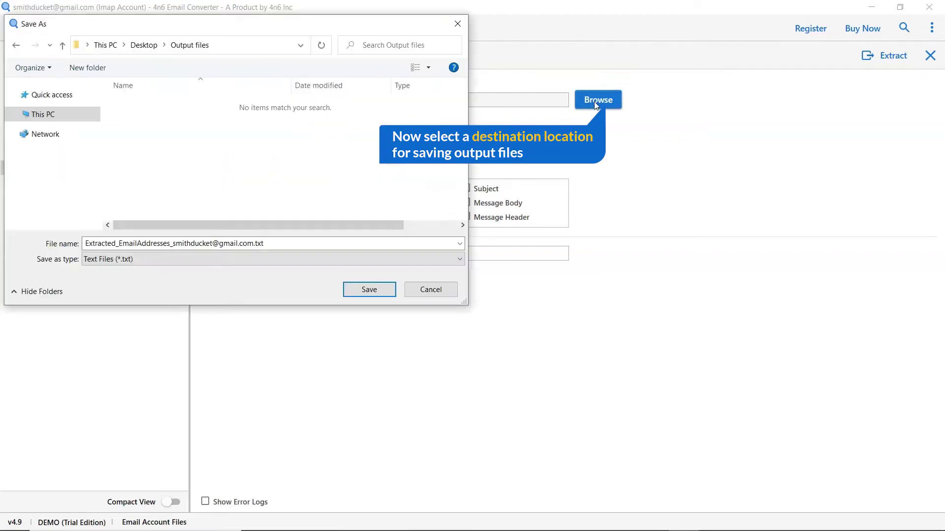
pyautogui.click(361, 290)
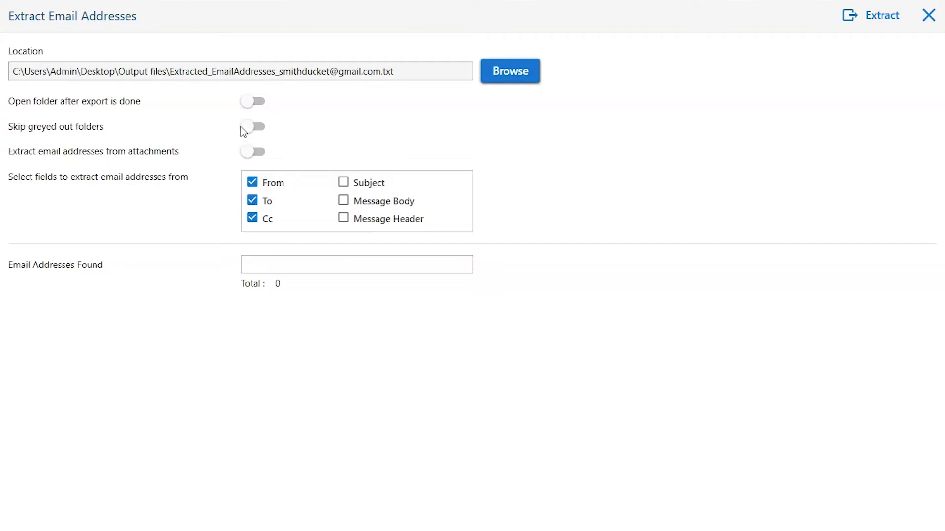
pyautogui.click(252, 102)
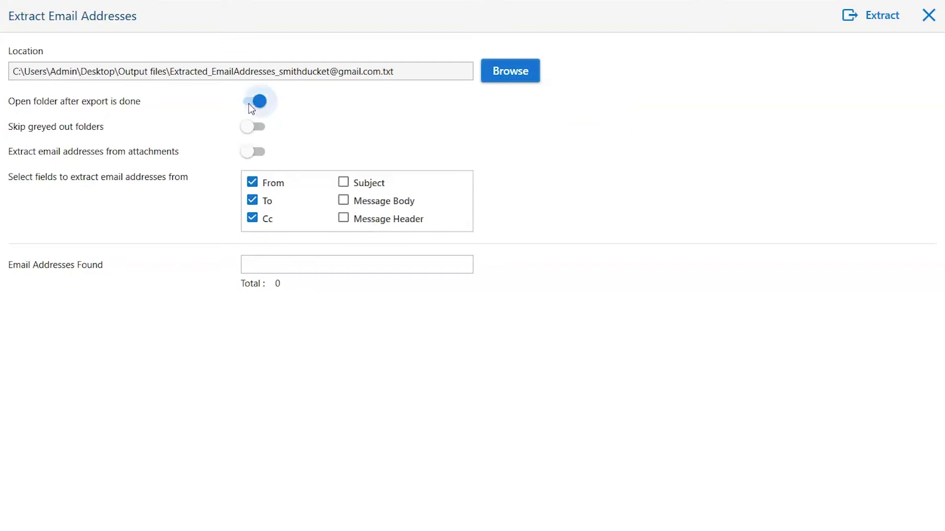
pyautogui.click(248, 128)
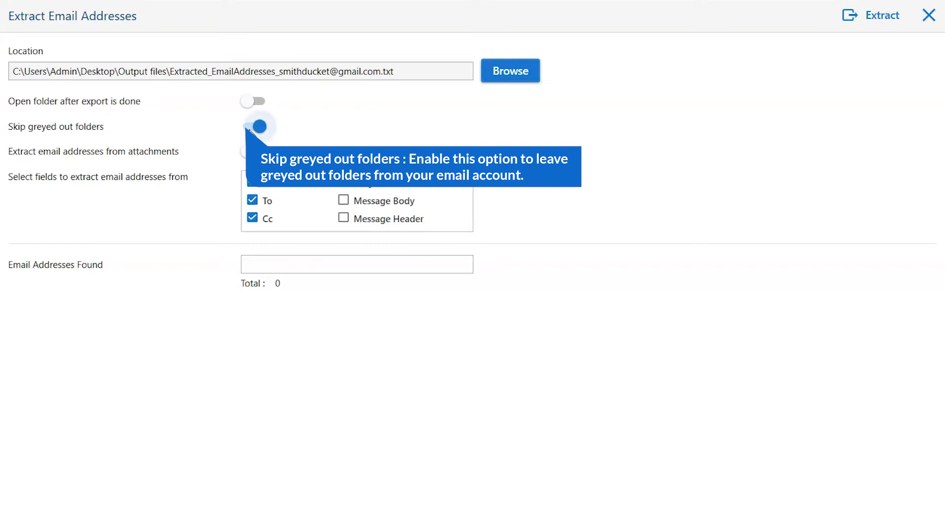
pyautogui.click(249, 128)
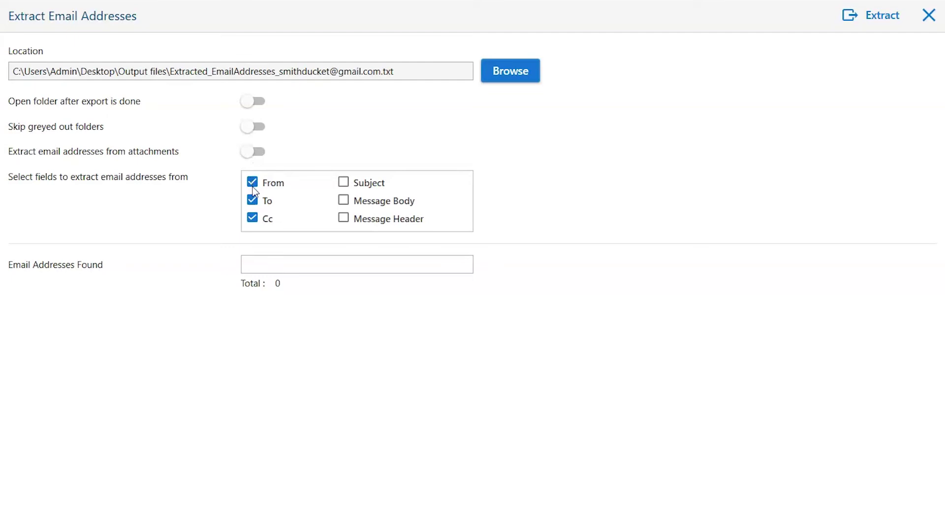
# Step: Extract addresses from the From field only, dropping Cc and To, finding 12 addresses
pyautogui.click(252, 218)
pyautogui.click(253, 203)
pyautogui.click(875, 19)
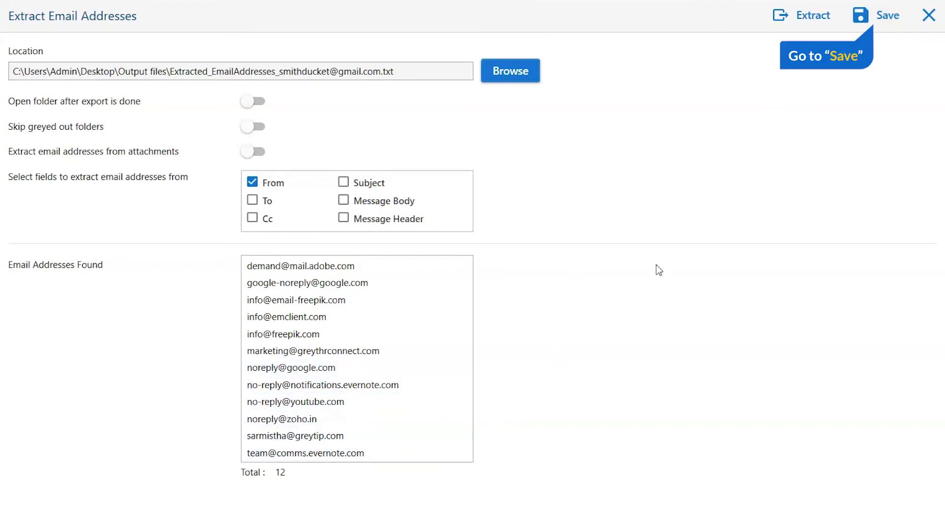
# Step: Save the 12 addresses to the text file and open the Output files folder
pyautogui.click(886, 19)
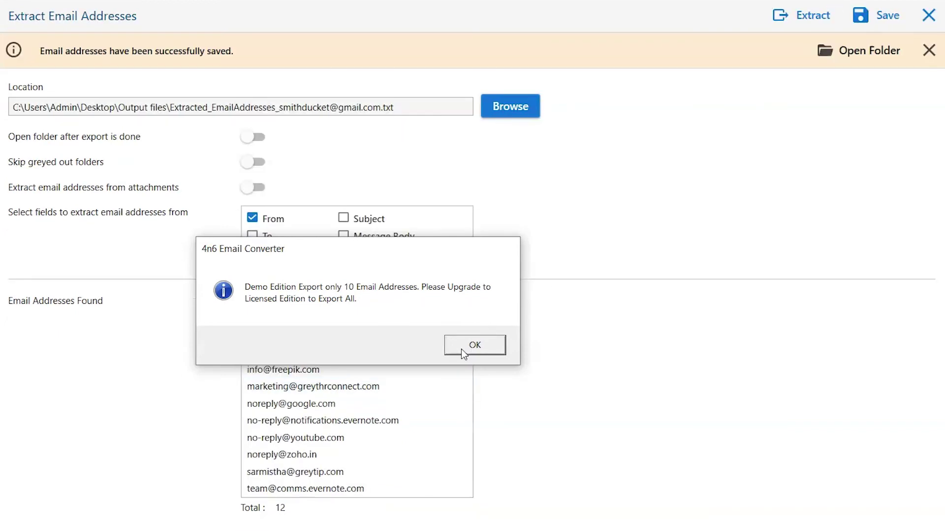
pyautogui.click(462, 350)
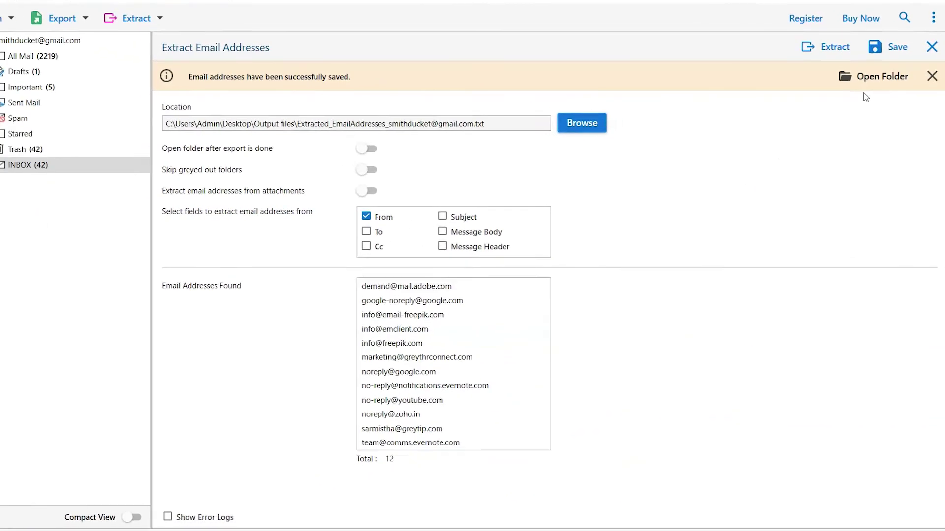
pyautogui.click(881, 76)
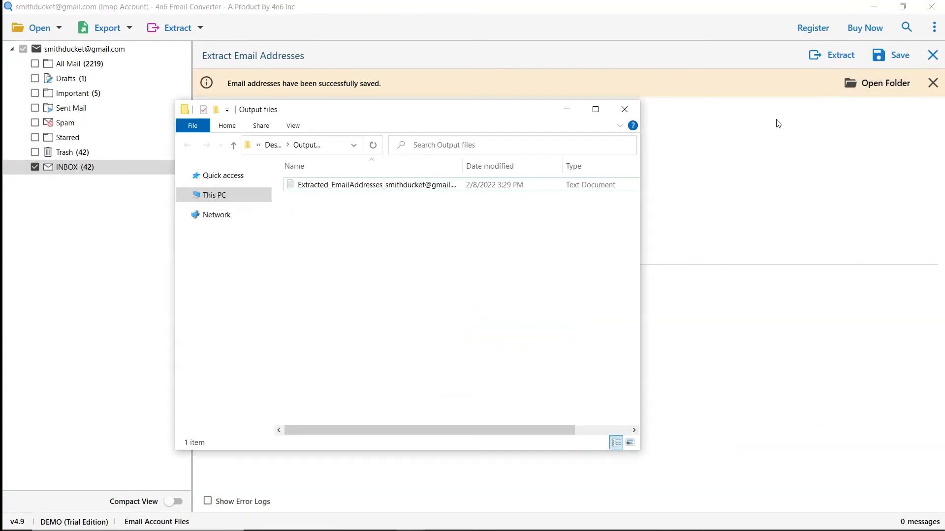